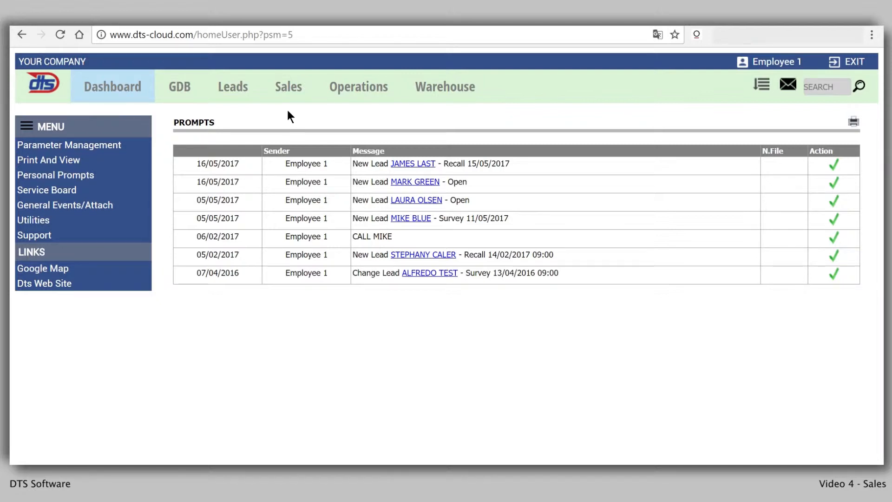
# - Search the sales files by shipment mode SEA/FCL and destination NEW YO using the advanced filters
pyautogui.click(288, 99)
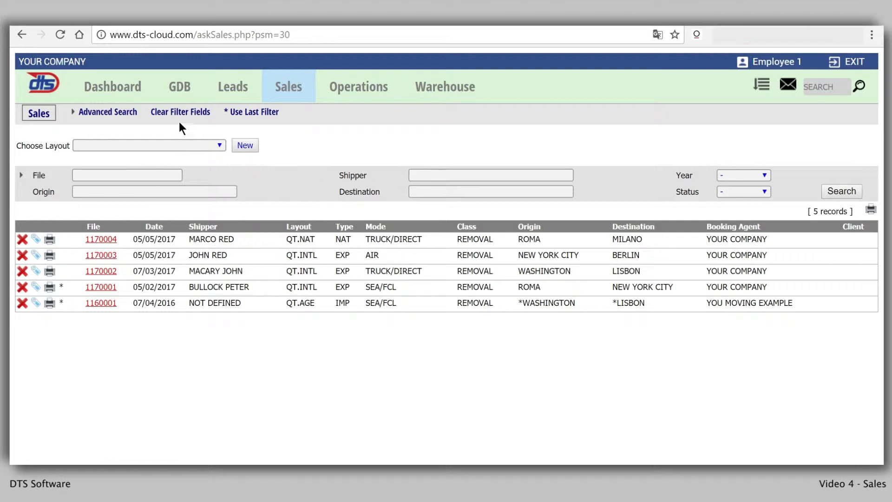
pyautogui.click(108, 114)
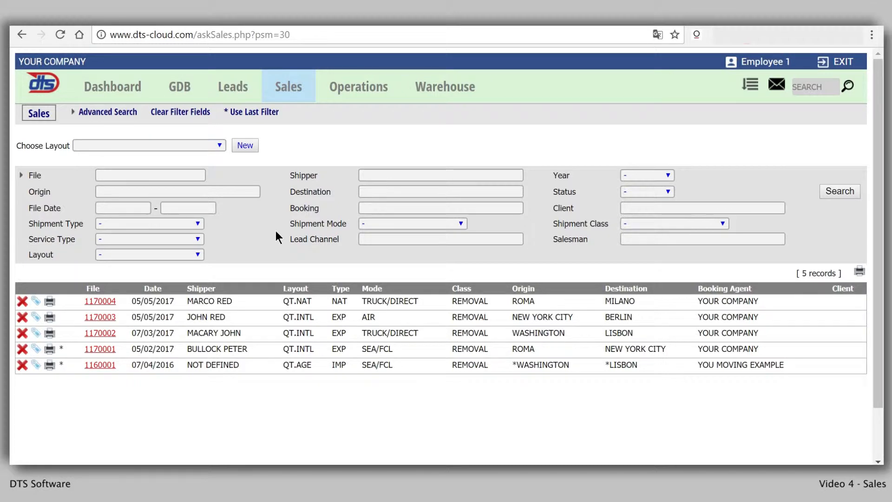
pyautogui.click(379, 223)
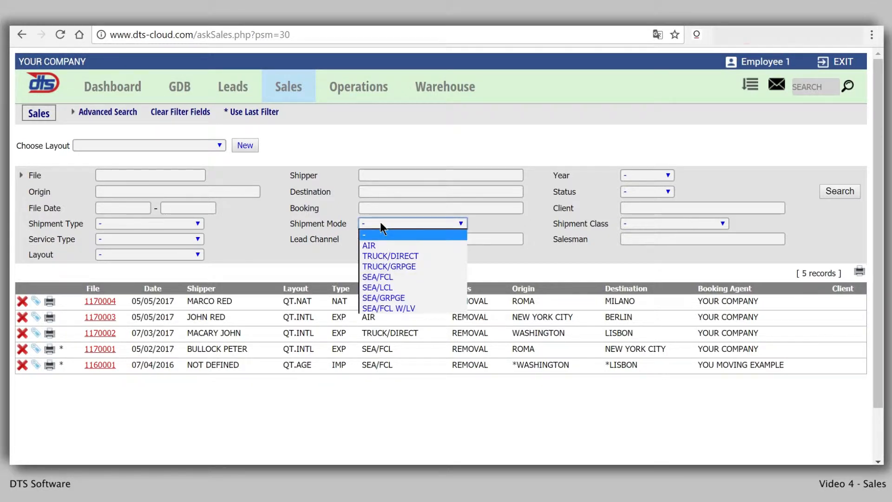
pyautogui.click(391, 278)
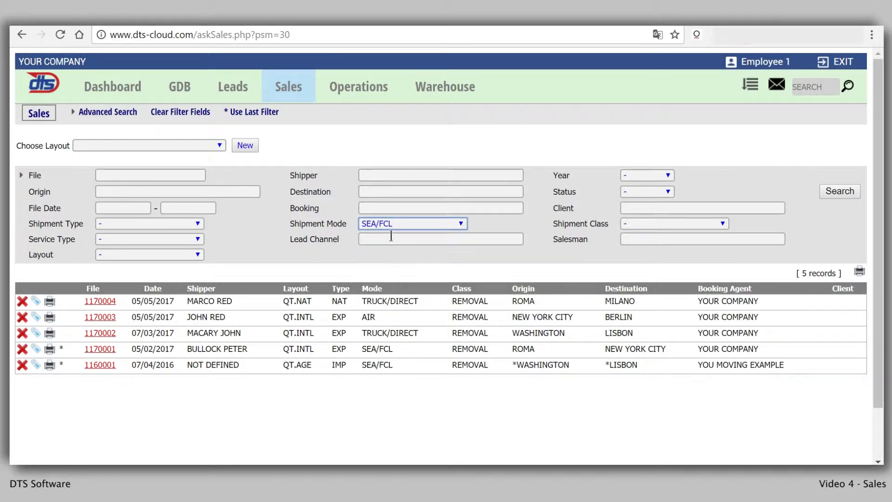
pyautogui.click(384, 190)
pyautogui.write('NEW YO')
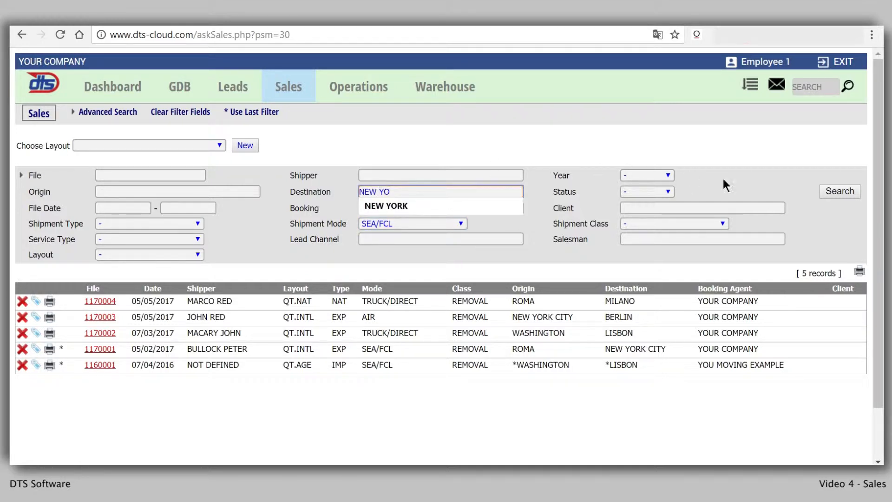
pyautogui.click(841, 196)
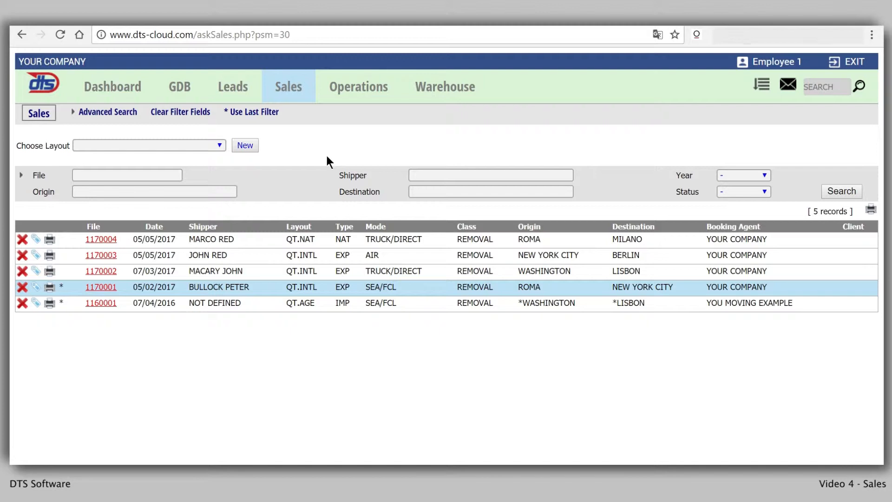
# - Create a new sales file with the INTERNATIONAL QUOTE layout
pyautogui.click(214, 146)
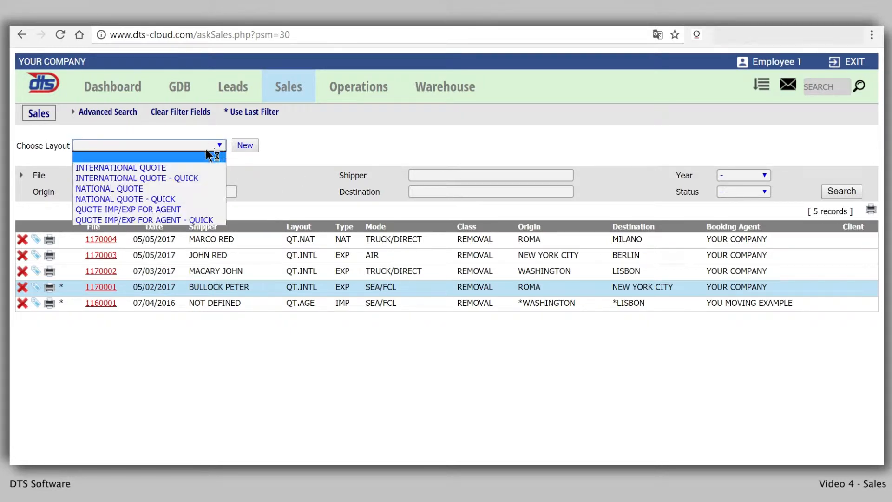
pyautogui.click(168, 166)
pyautogui.click(245, 146)
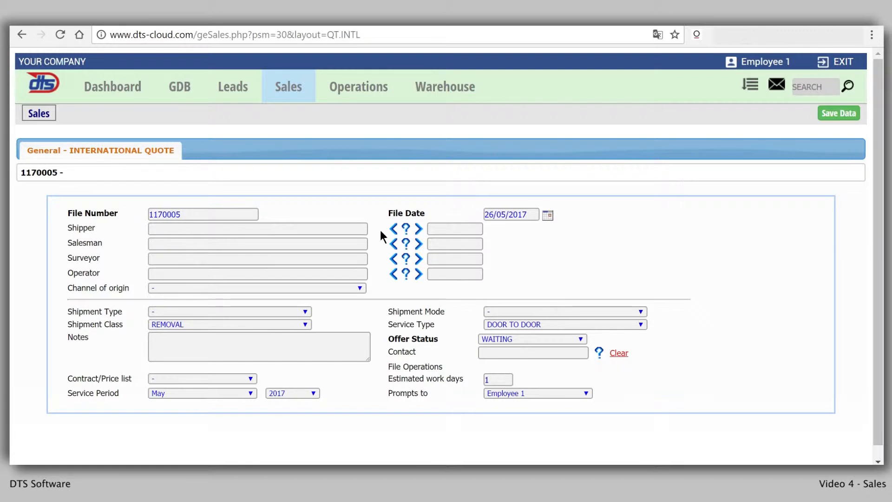
# - Look up the shipper by surname in the general database and assign the New York City record to the quote
pyautogui.click(405, 228)
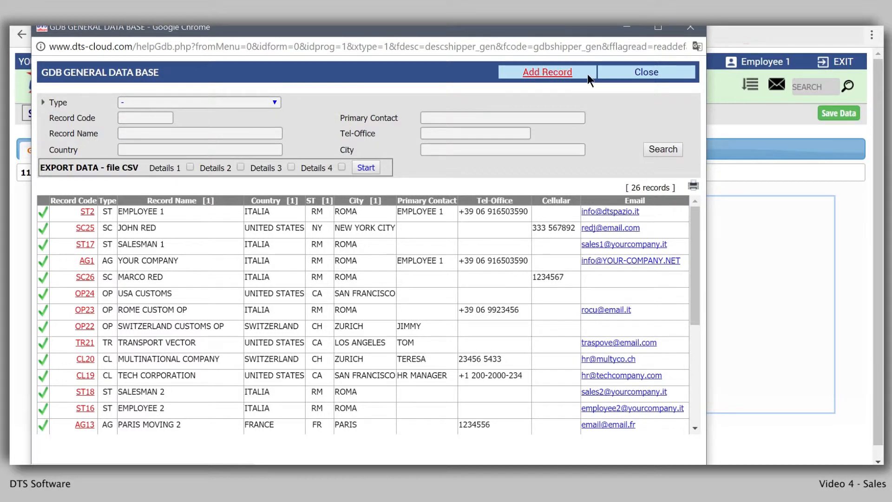
pyautogui.click(645, 72)
pyautogui.click(288, 226)
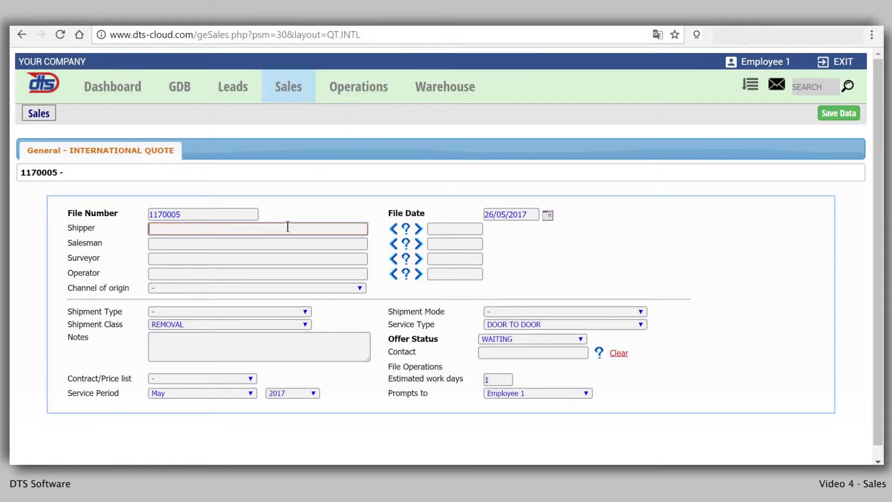
pyautogui.write('RED')
pyautogui.click(392, 228)
pyautogui.click(45, 213)
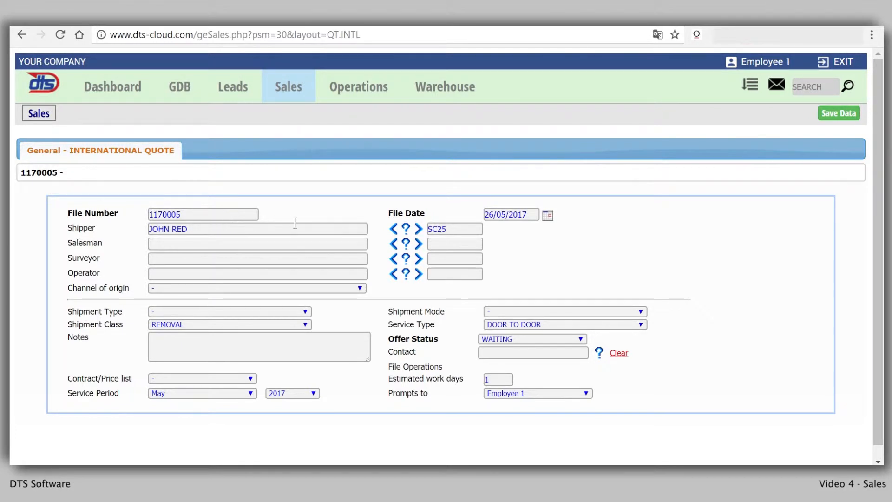
# - Assign EMPLOYEE 2 as the quote's salesman and set the channel of origin to OUR WEB SITE
pyautogui.click(361, 244)
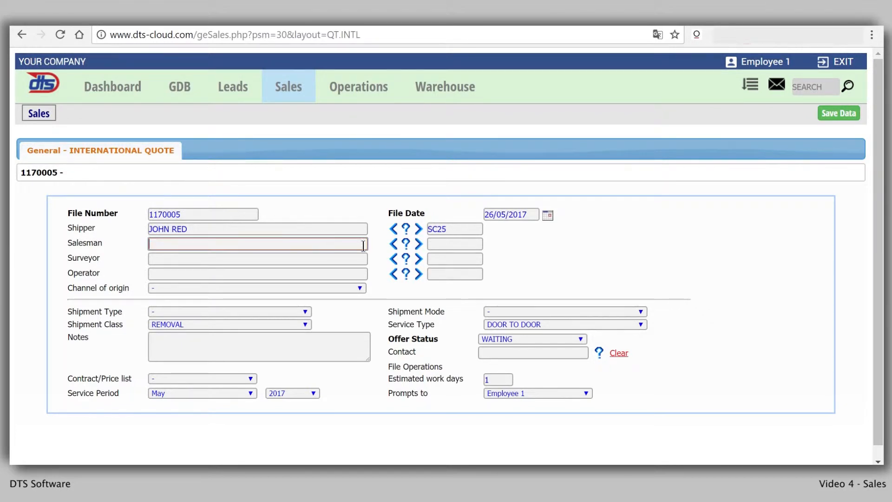
pyautogui.click(392, 247)
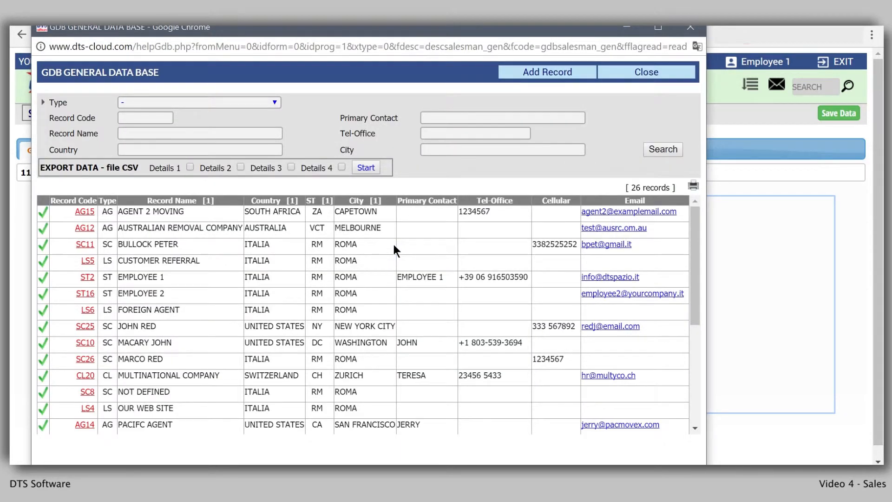
pyautogui.click(43, 298)
pyautogui.click(186, 288)
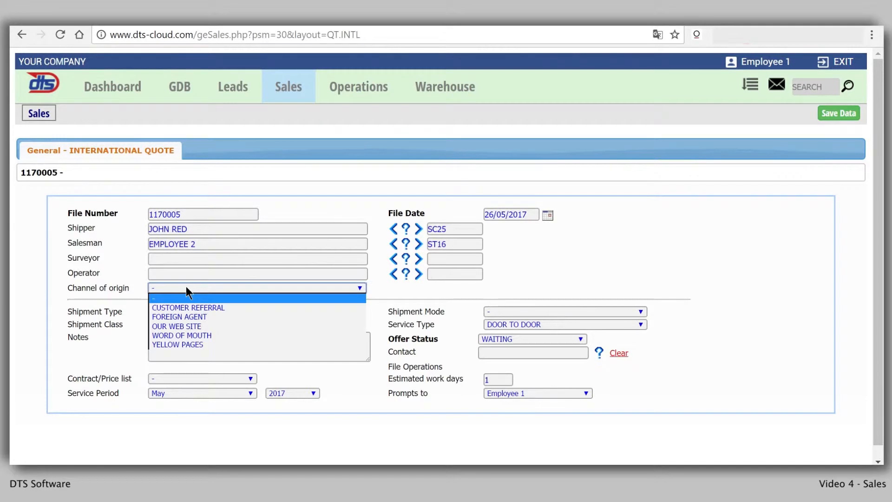
pyautogui.click(198, 324)
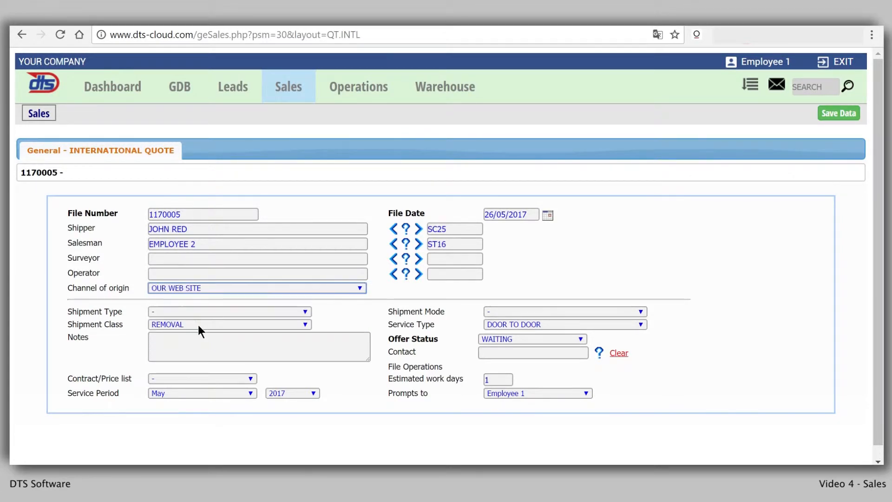
# - Set the shipment type to EXPORT, class to REMOVAL and mode to SEA/FCL, and save the quote
pyautogui.click(303, 313)
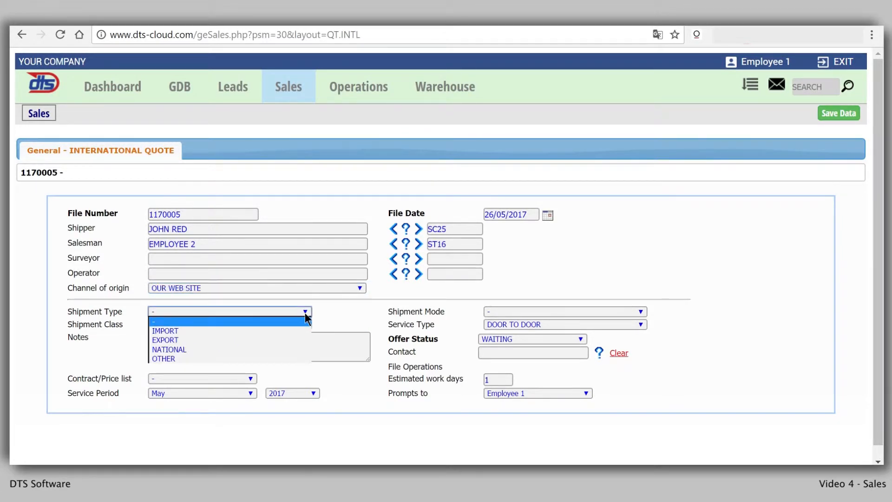
pyautogui.click(187, 341)
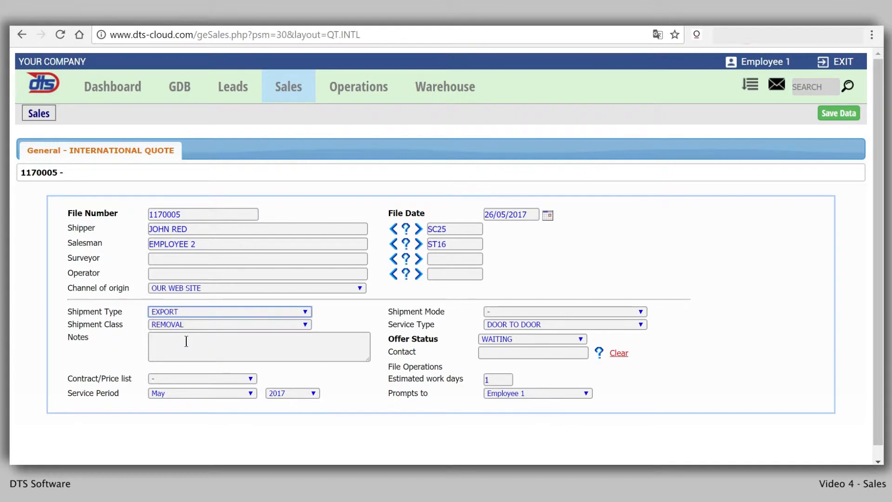
pyautogui.click(206, 324)
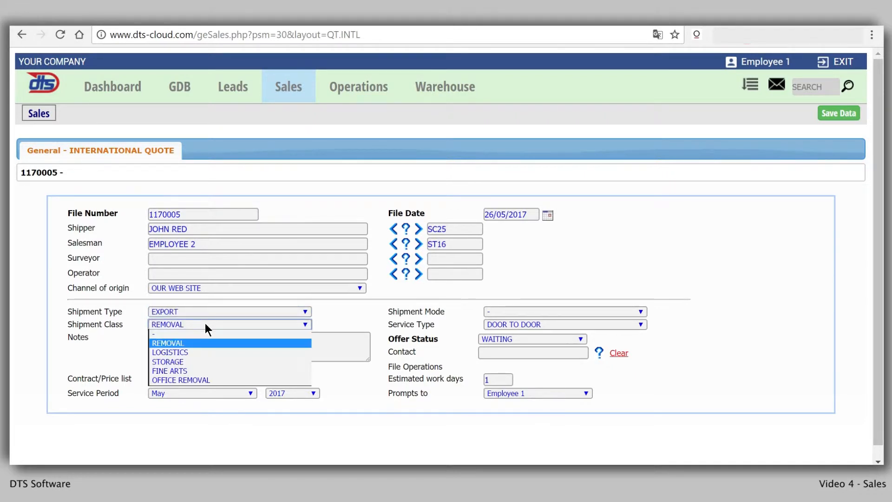
pyautogui.click(163, 343)
pyautogui.click(495, 310)
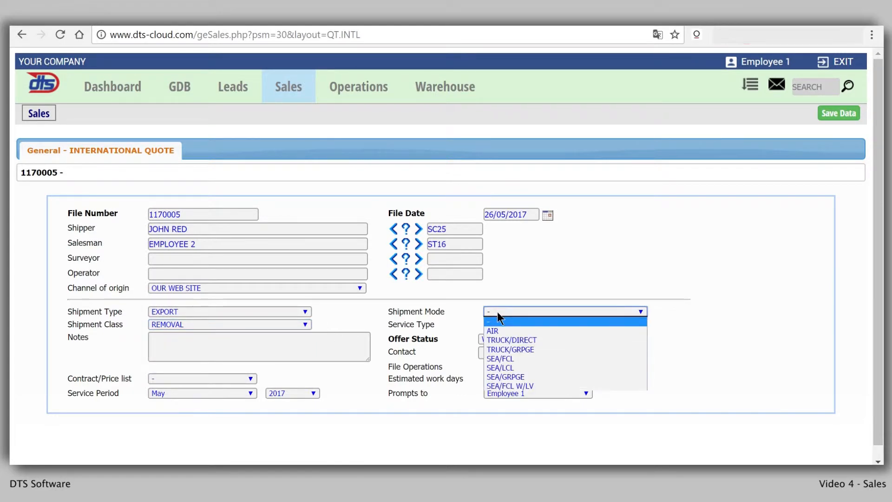
pyautogui.click(514, 359)
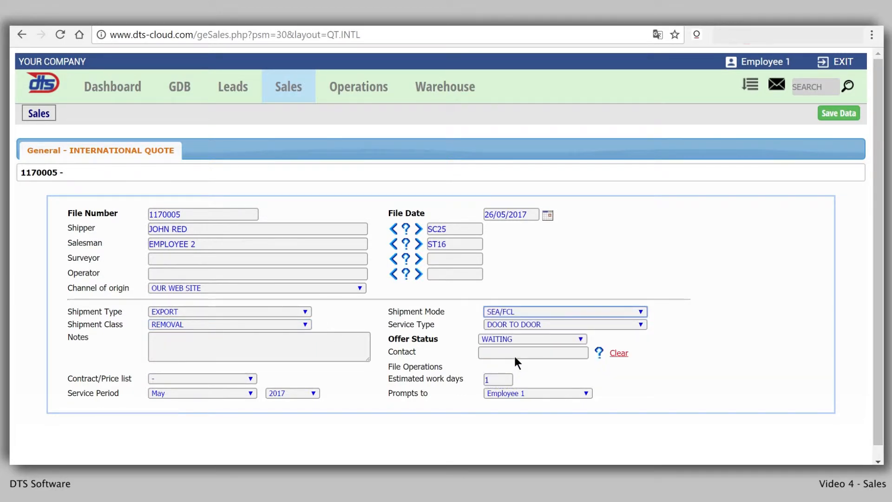
pyautogui.click(838, 115)
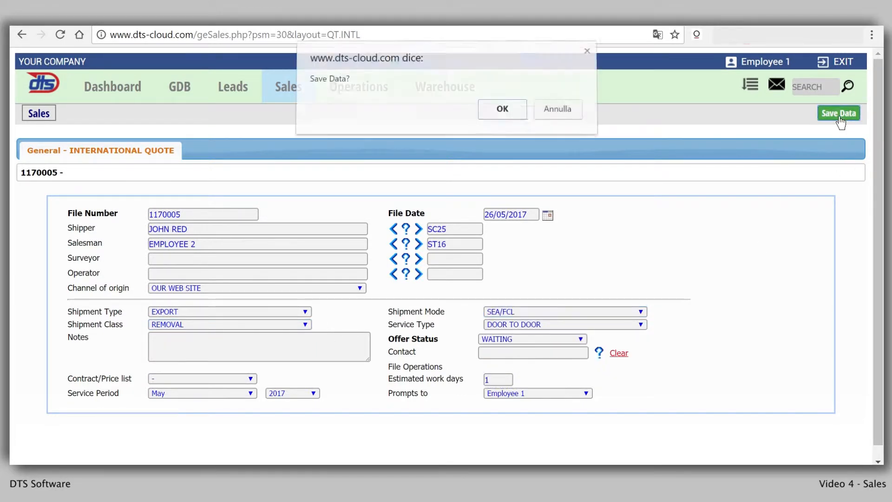
pyautogui.click(495, 112)
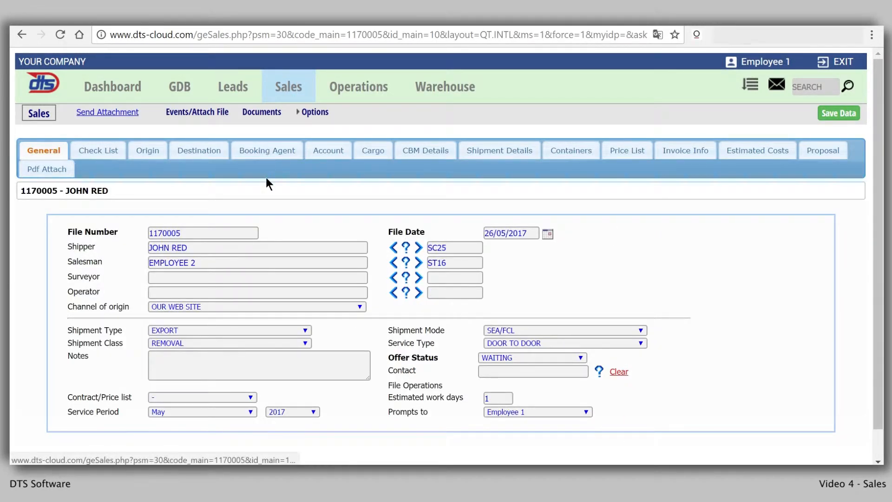
# - Set the quote's internal-use check list to PROGRESS - INTERNATIONAL
pyautogui.click(110, 153)
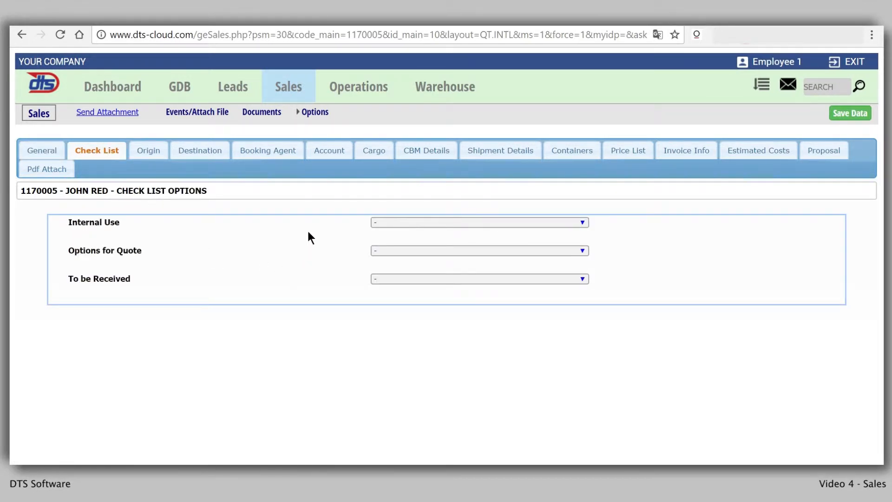
pyautogui.click(383, 223)
pyautogui.click(397, 240)
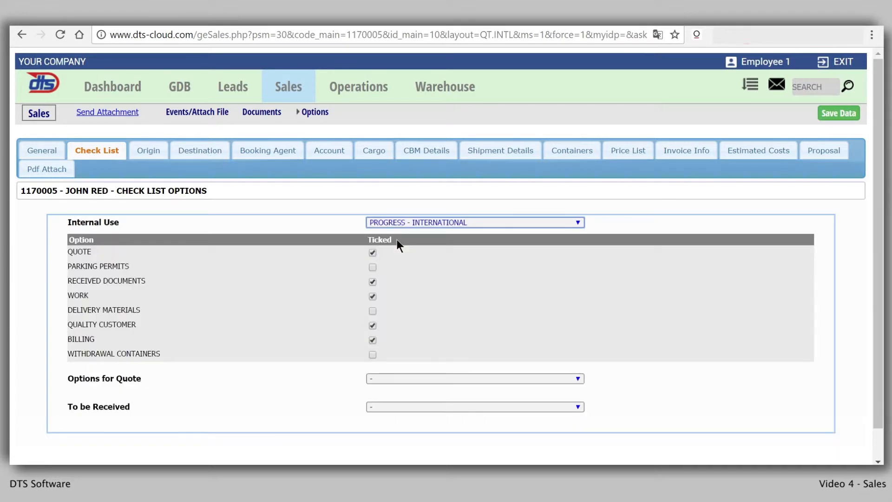
pyautogui.click(395, 377)
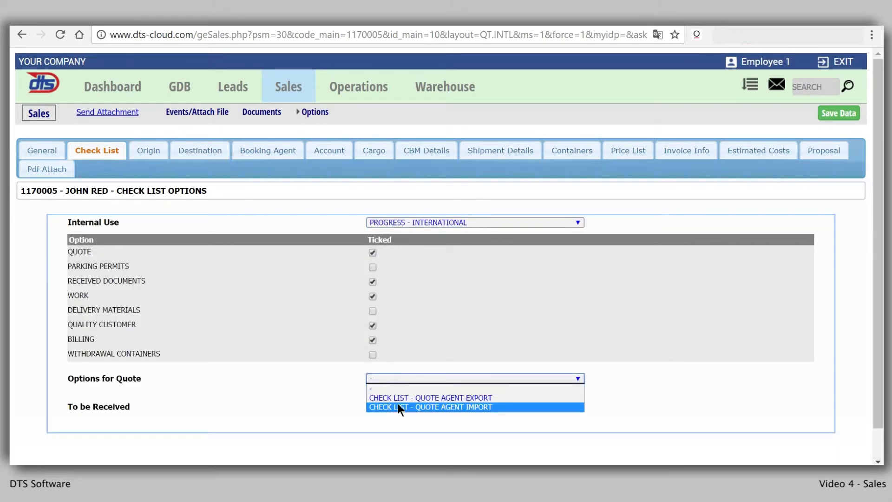
pyautogui.click(406, 323)
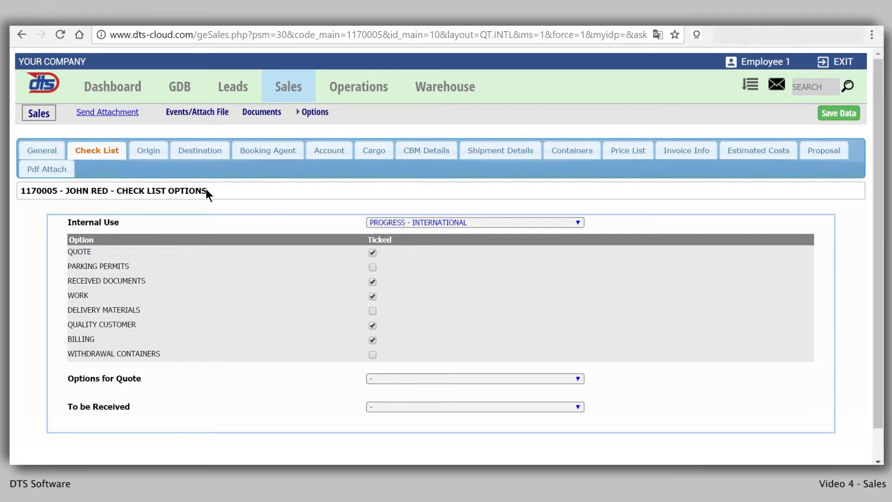
# - Review the quote's origin, destination and booking agent details
pyautogui.click(155, 153)
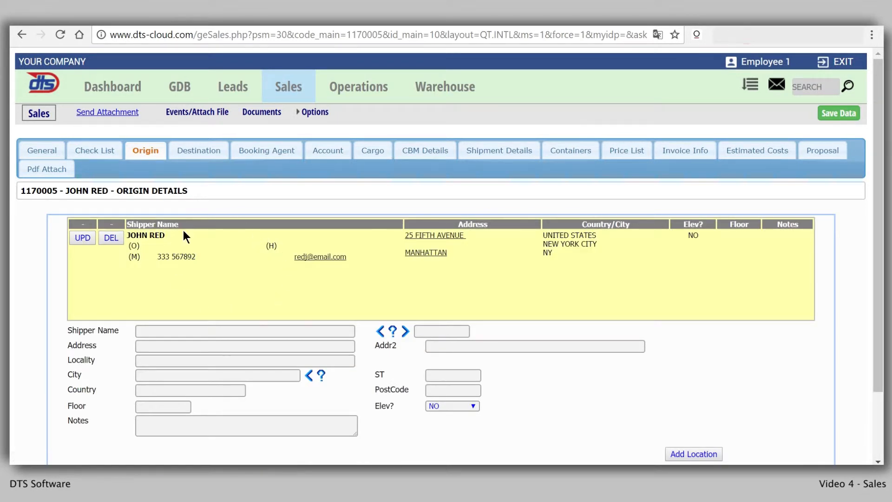
pyautogui.click(199, 155)
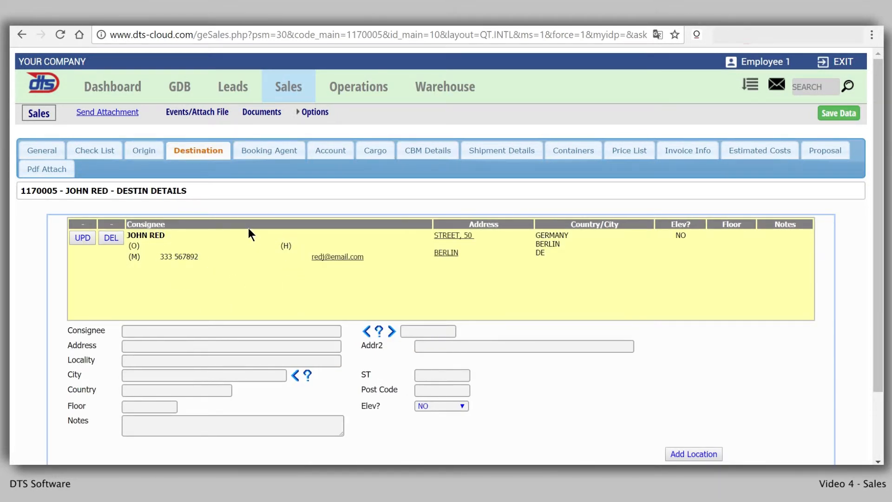
pyautogui.click(263, 151)
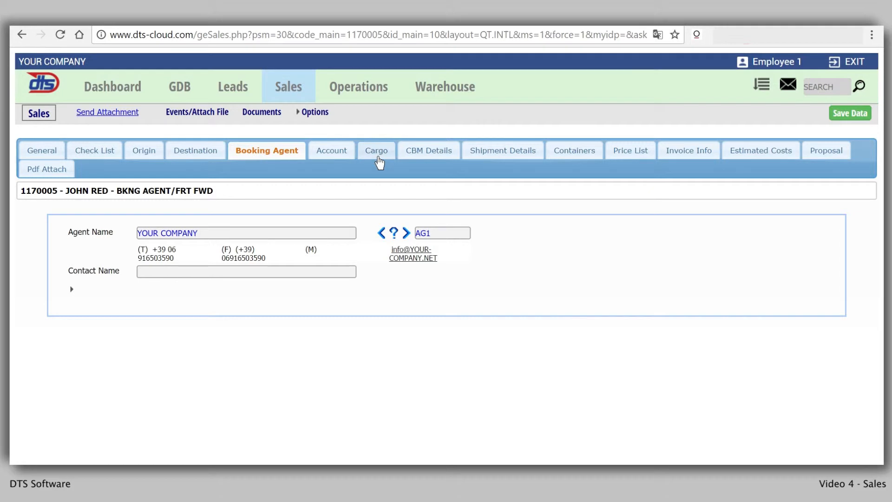
# - Add a cargo entry of type USED FURNITURE to the quote
pyautogui.click(378, 155)
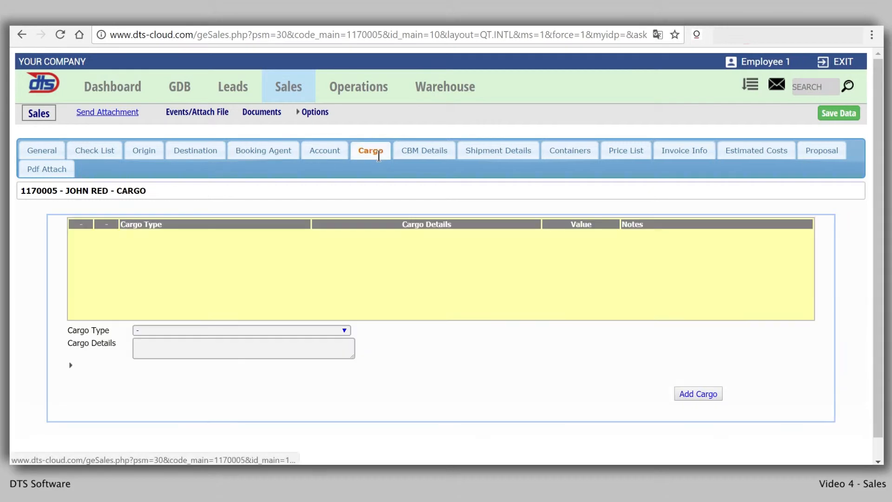
pyautogui.click(345, 330)
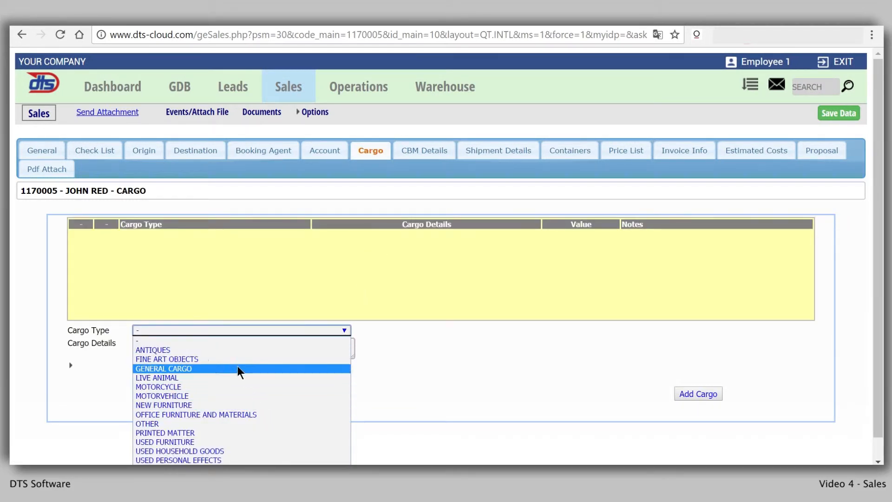
pyautogui.click(185, 444)
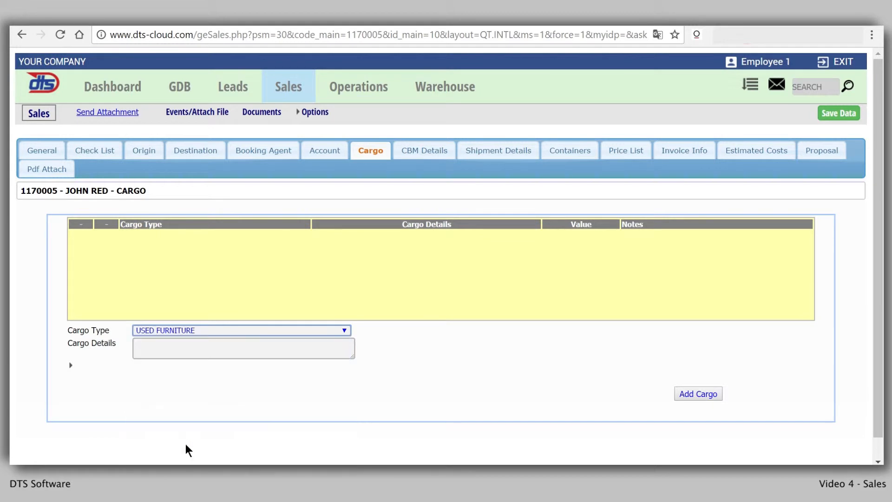
pyautogui.click(684, 395)
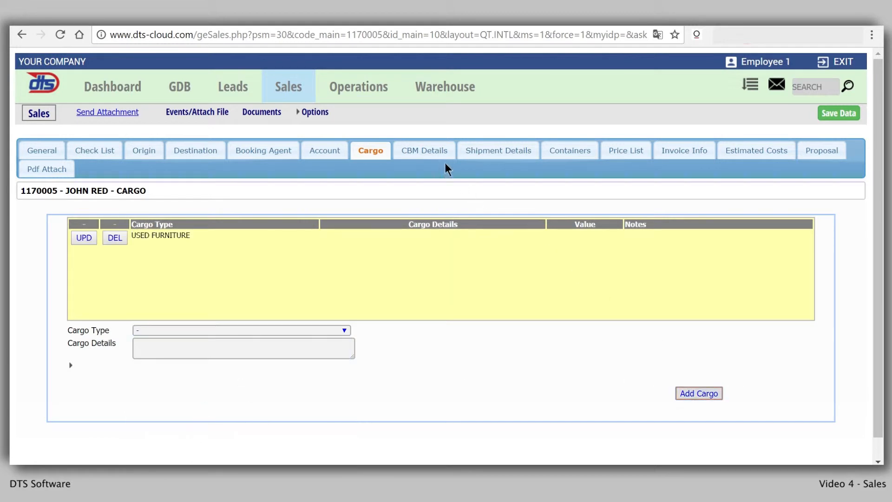
# - Add a volume detail for KITCHEN with 10,00 Mc to the quote's CBM details
pyautogui.click(435, 152)
pyautogui.click(306, 330)
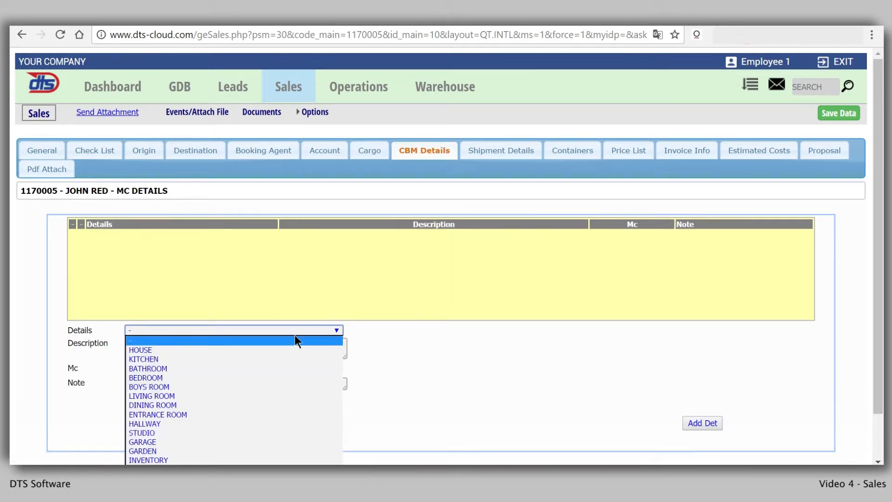
pyautogui.click(252, 359)
pyautogui.click(133, 370)
pyautogui.write('10,00')
pyautogui.click(422, 374)
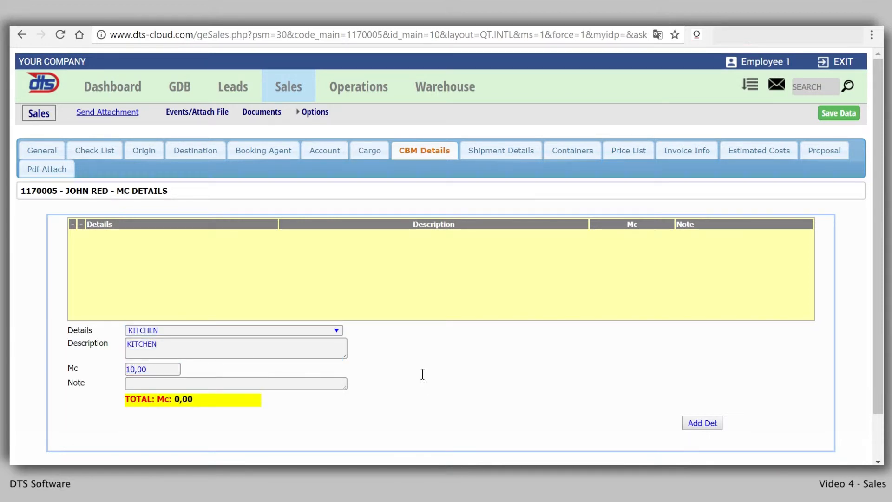
pyautogui.click(701, 422)
# - Enter estimated shipment details of 10 CBM, 10 kg gross and 8 kg net, and calculate the remaining weights and densities
pyautogui.click(522, 150)
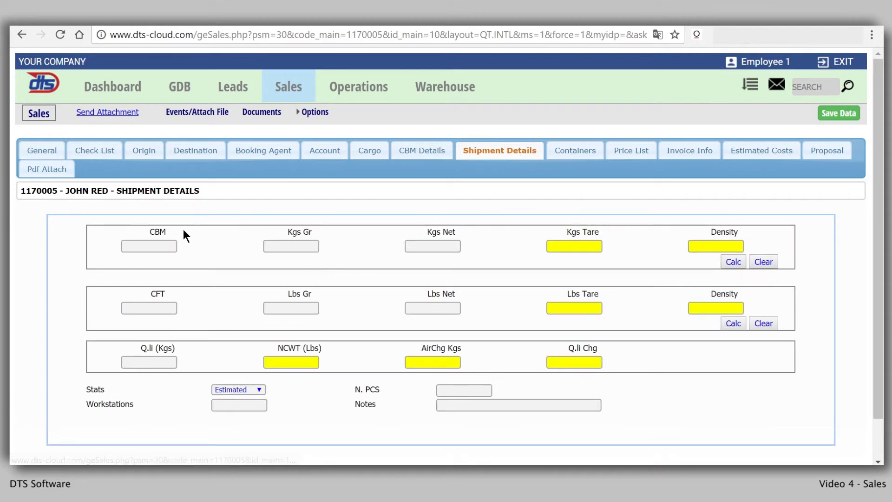
pyautogui.click(165, 246)
pyautogui.write('10')
pyautogui.click(292, 247)
pyautogui.write('10')
pyautogui.click(411, 246)
pyautogui.write('8')
pyautogui.click(565, 273)
pyautogui.click(731, 262)
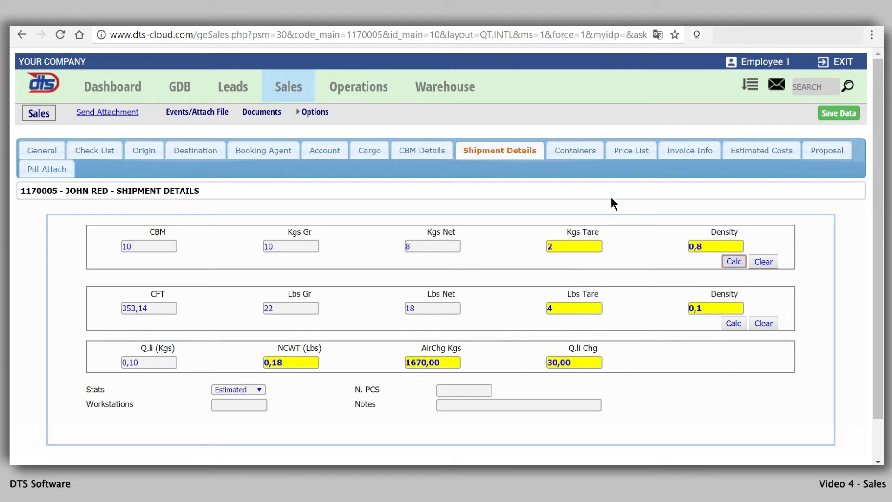
# - Add one 20 FCL container to the quote with container number 12345 and seal number 12345
pyautogui.click(583, 153)
pyautogui.click(302, 329)
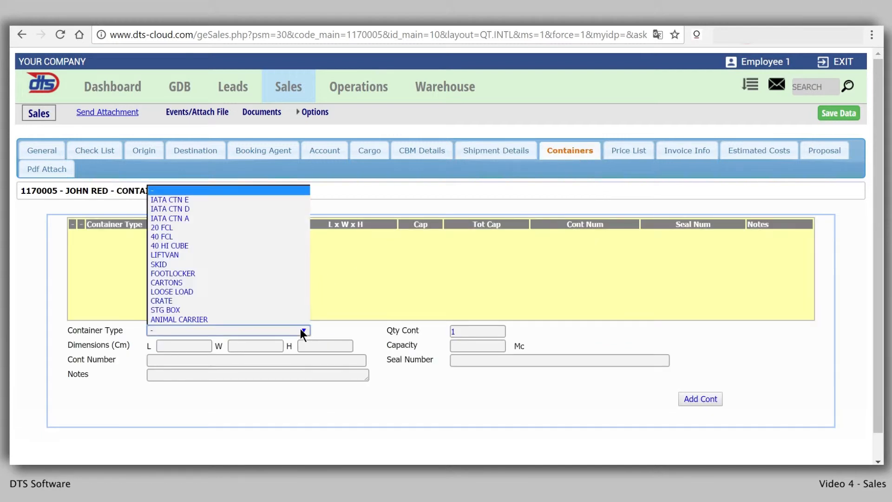
pyautogui.click(187, 227)
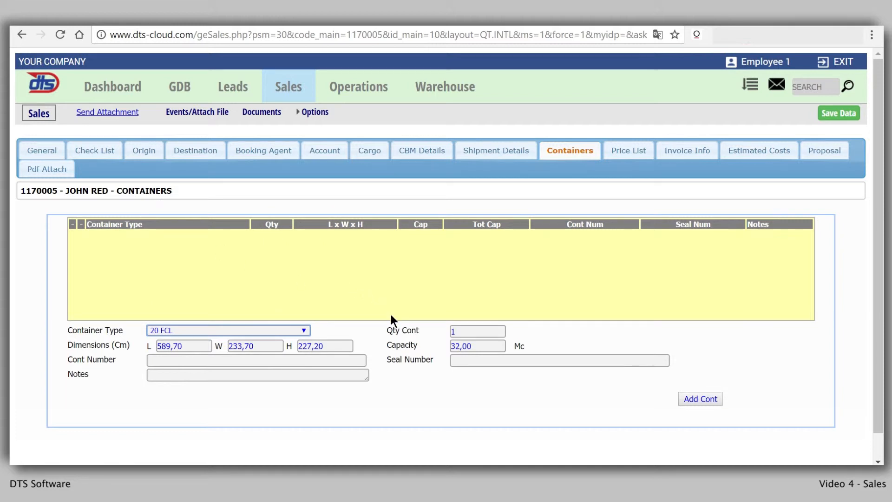
pyautogui.click(360, 360)
pyautogui.write('12345')
pyautogui.click(510, 361)
pyautogui.write('12345')
pyautogui.click(692, 402)
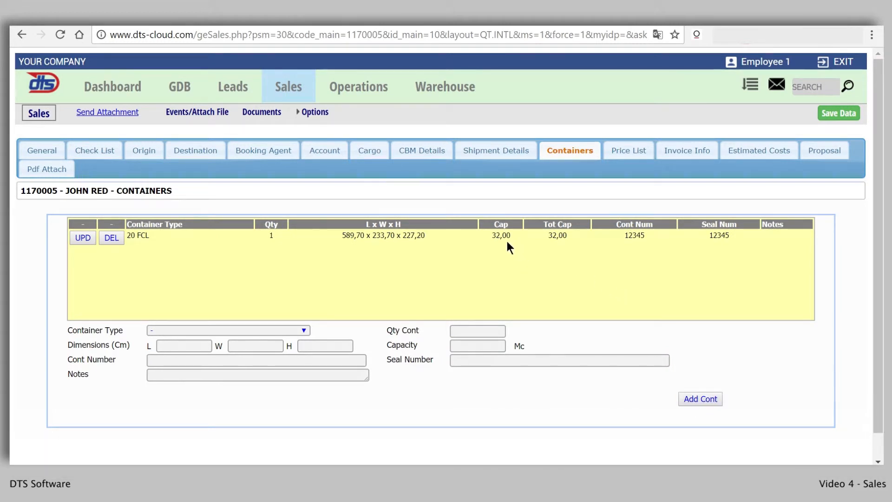
# - Add the ORIGIN SERVICES item to the quote's price list with an offer of EUR 540
pyautogui.click(627, 151)
pyautogui.click(367, 331)
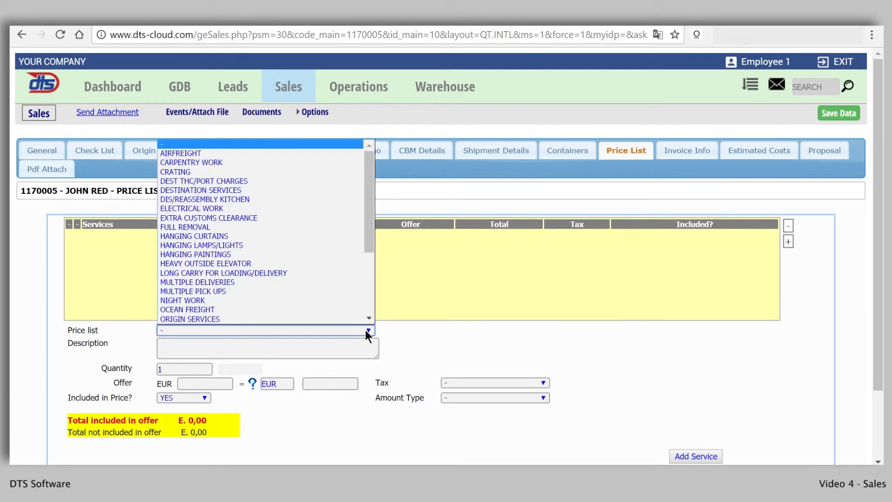
pyautogui.click(208, 310)
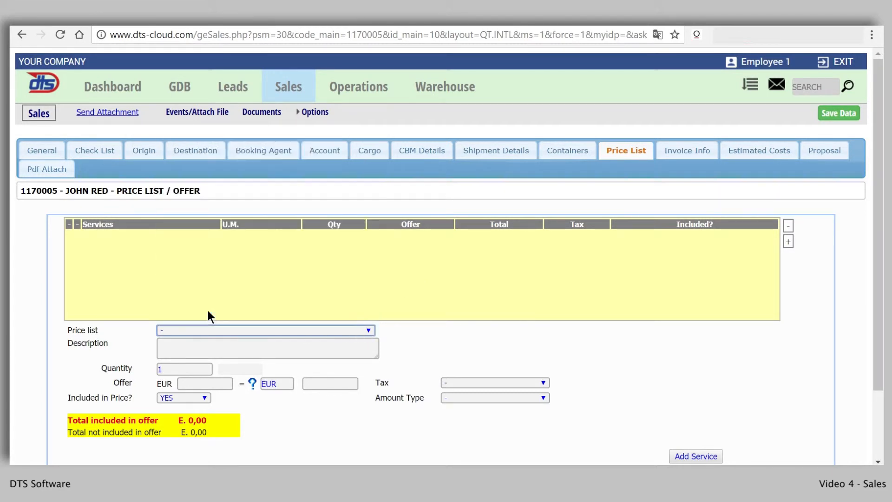
pyautogui.click(193, 382)
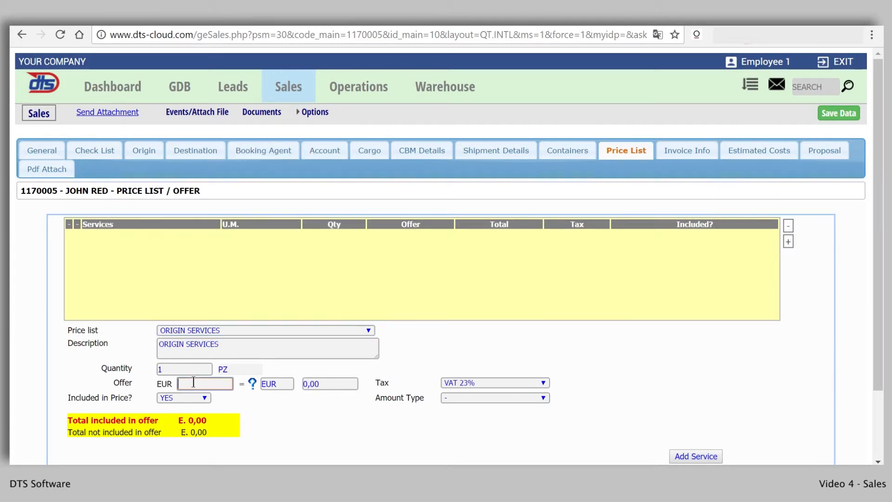
pyautogui.write('540')
pyautogui.click(277, 408)
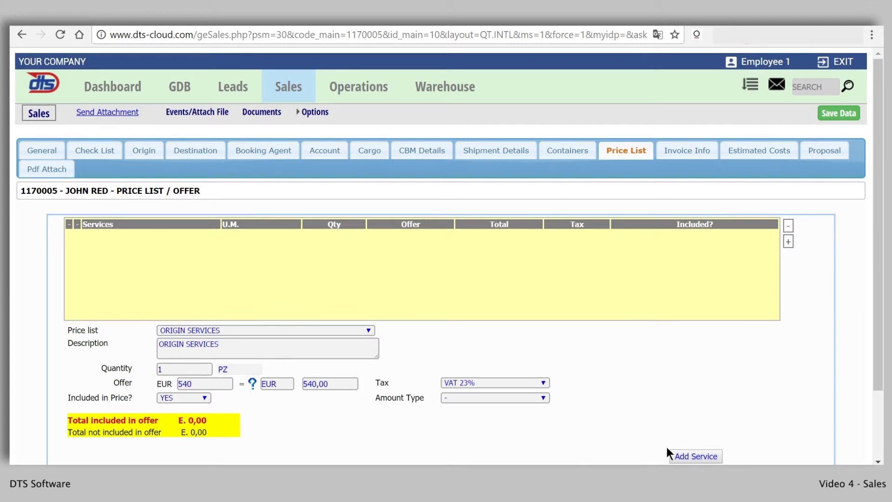
pyautogui.click(685, 454)
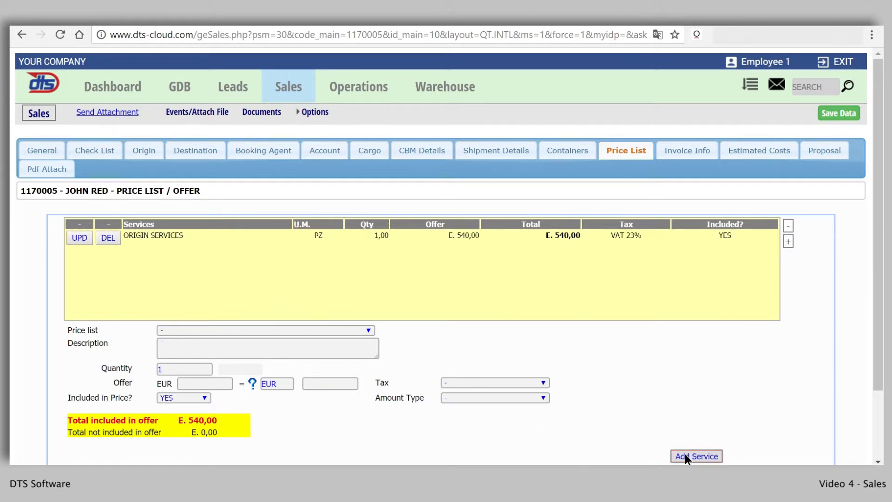
# - Add the OCEAN FREIGHT service to the price list with an offer of EUR 1290
pyautogui.click(232, 330)
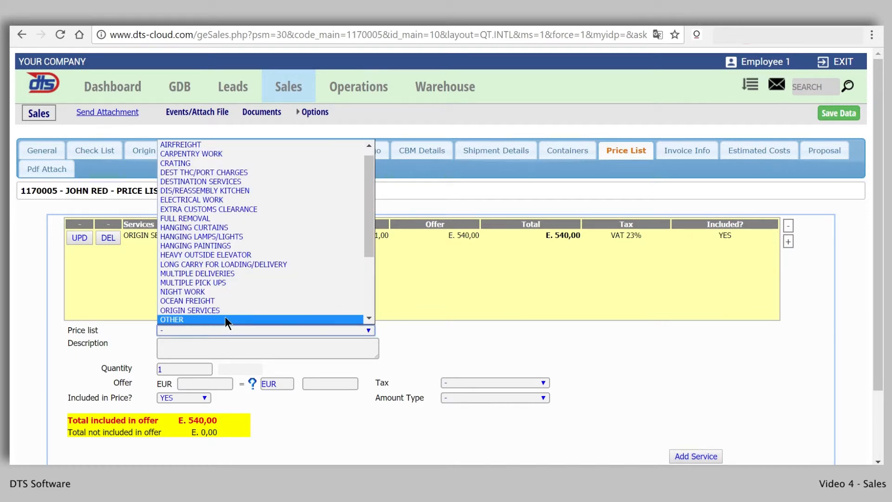
pyautogui.click(201, 300)
pyautogui.click(205, 383)
pyautogui.write('1290')
pyautogui.click(328, 424)
pyautogui.click(687, 456)
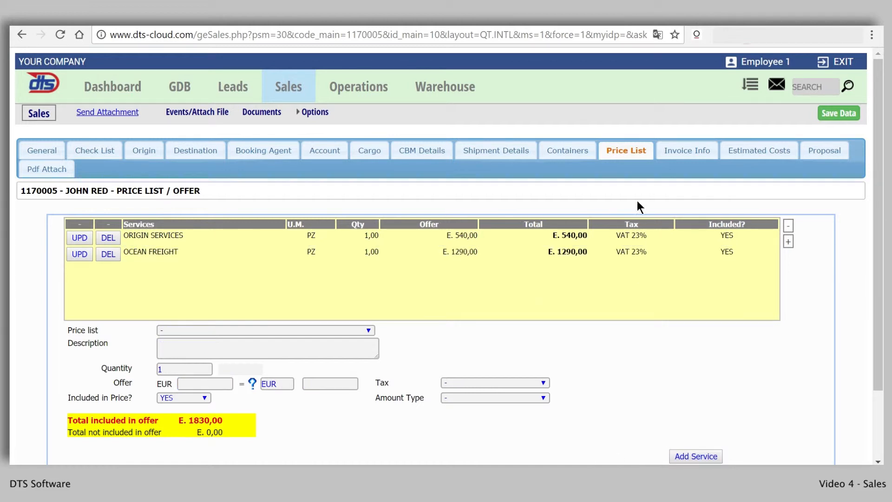
# - Start a new estimated cost, search suppliers for COMP and choose YOUR COMPANY as its supplier
pyautogui.click(758, 149)
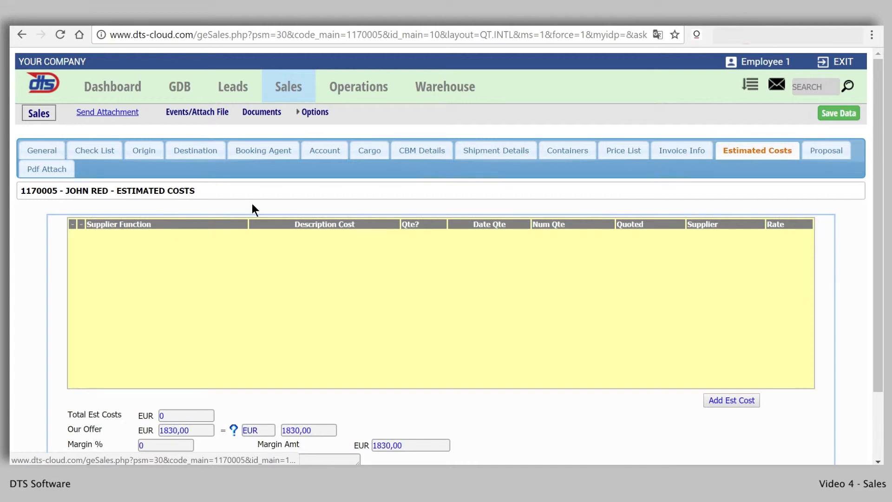
pyautogui.scroll(-1, 583, 400)
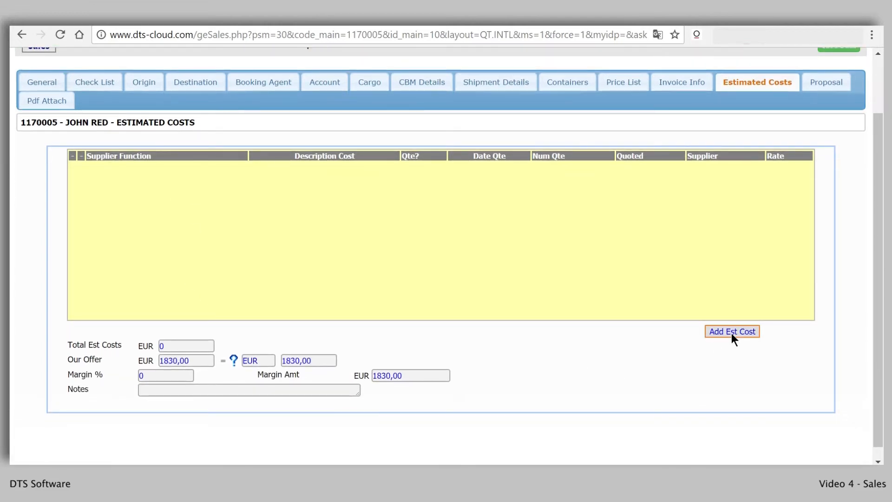
pyautogui.click(731, 332)
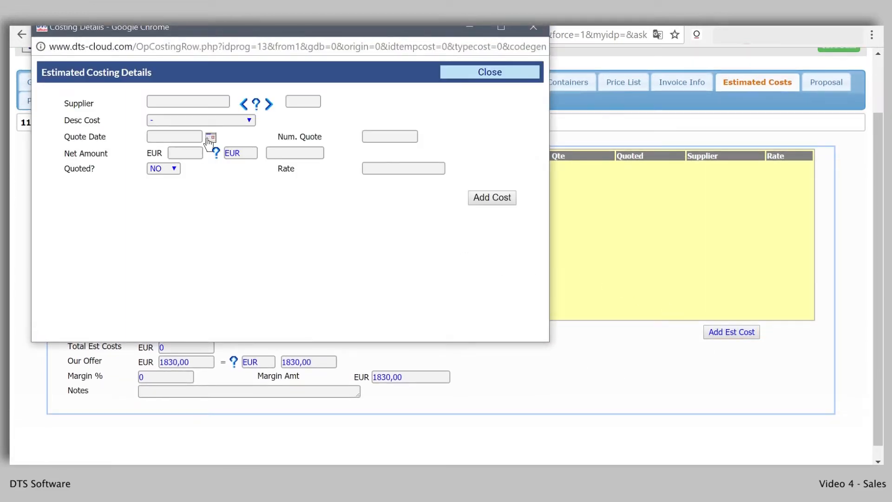
pyautogui.click(197, 100)
pyautogui.write('C')
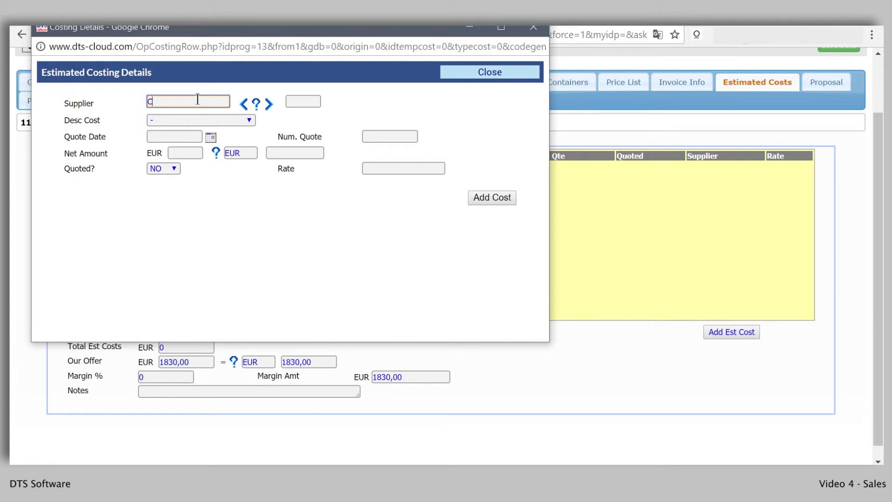
pyautogui.write('OMP')
pyautogui.click(243, 105)
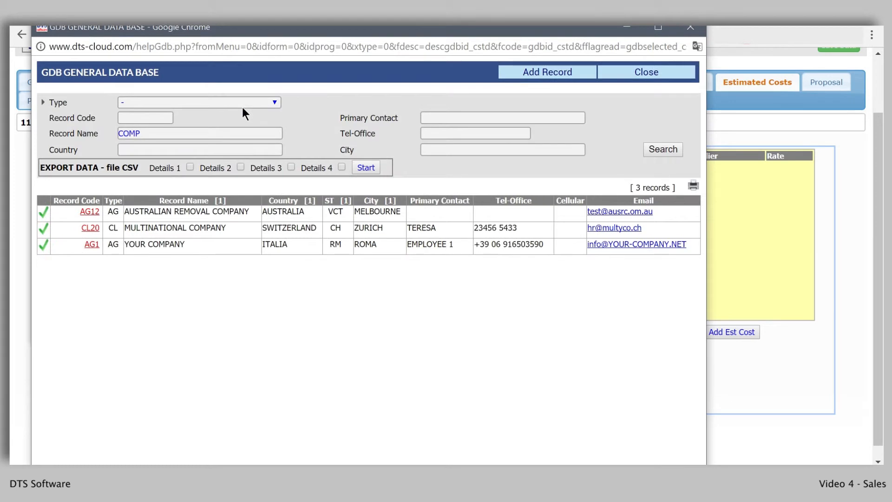
pyautogui.click(44, 245)
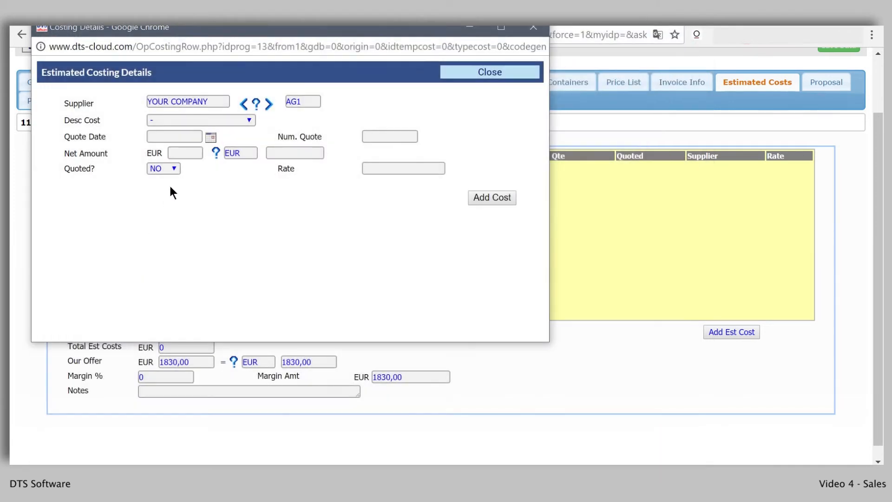
# - Set the cost description to FLAT RATE with a net amount of EUR 200, and add the cost
pyautogui.click(189, 121)
pyautogui.click(185, 142)
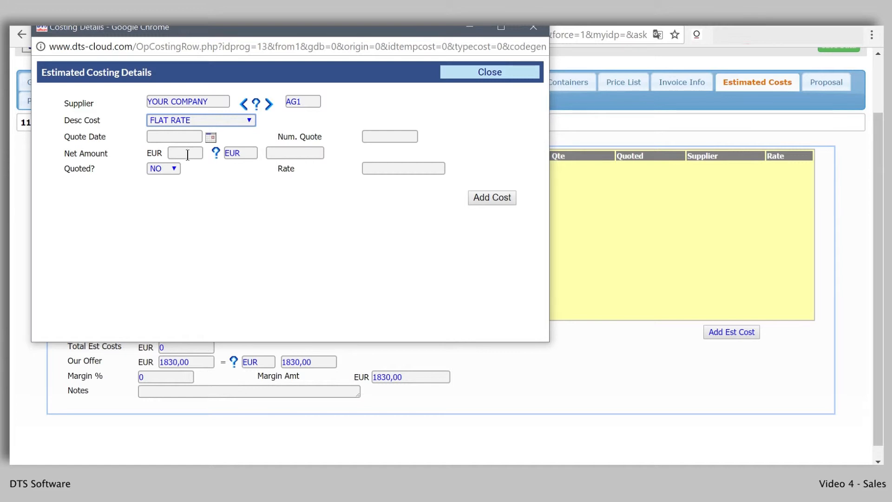
pyautogui.click(188, 153)
pyautogui.write('200')
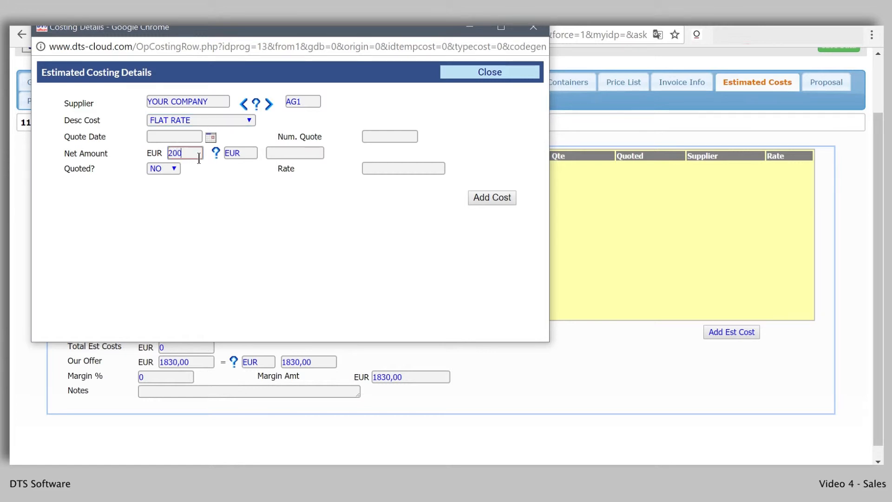
pyautogui.click(506, 199)
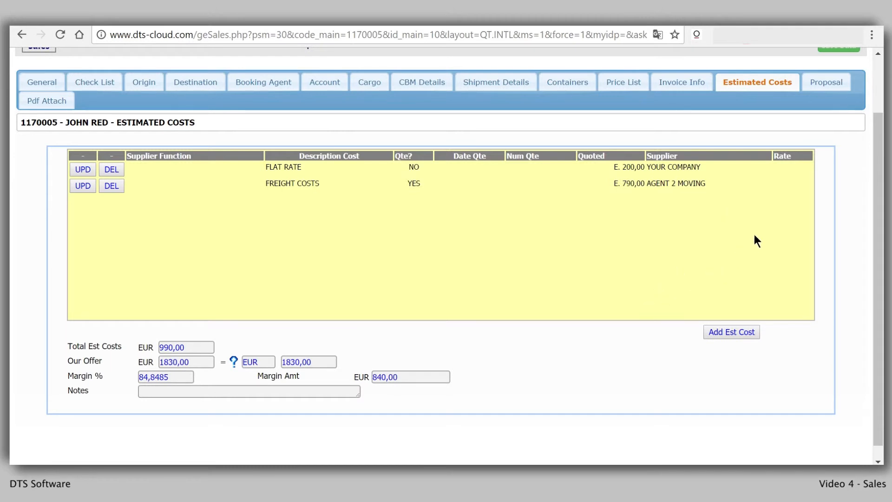
# - Review the quote's proposal fields, including the expanded insurance section
pyautogui.scroll(2, 766, 223)
pyautogui.click(831, 153)
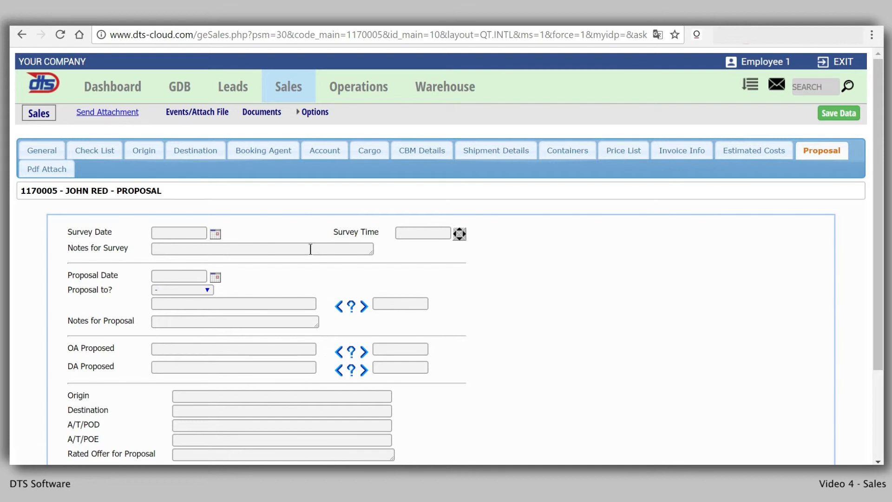
pyautogui.scroll(-2, 314, 249)
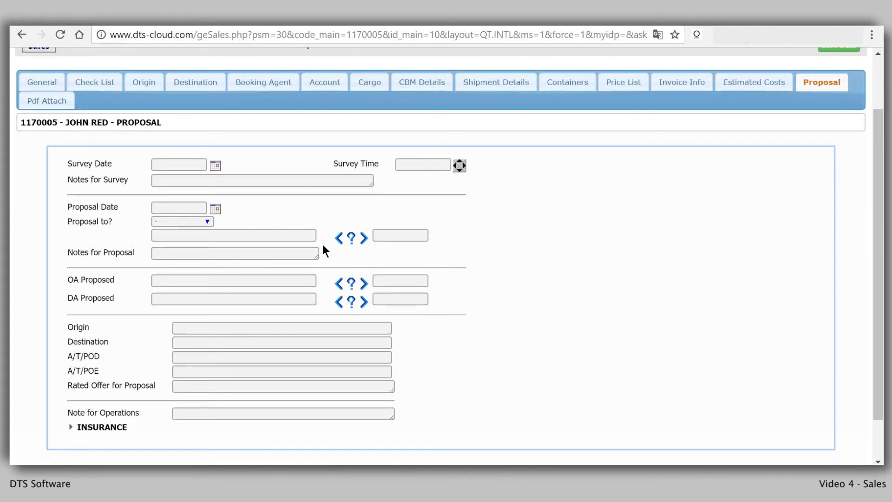
pyautogui.click(73, 428)
pyautogui.scroll(-3, 120, 384)
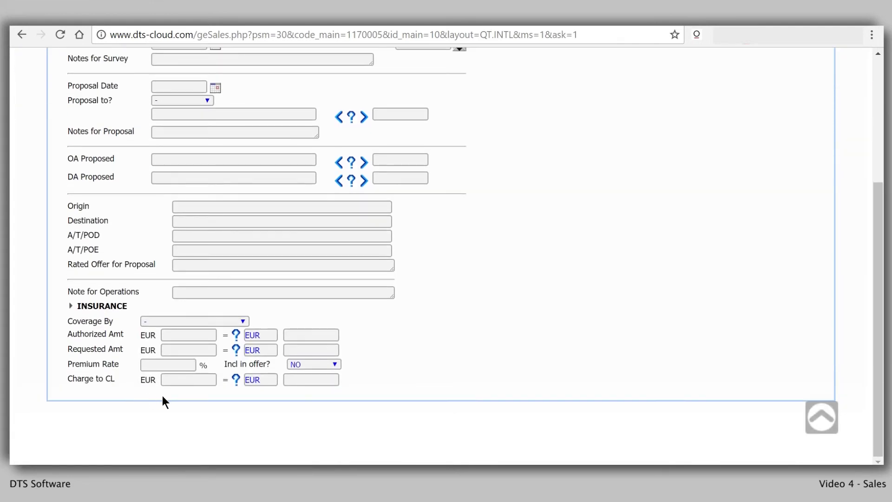
pyautogui.scroll(5, 363, 385)
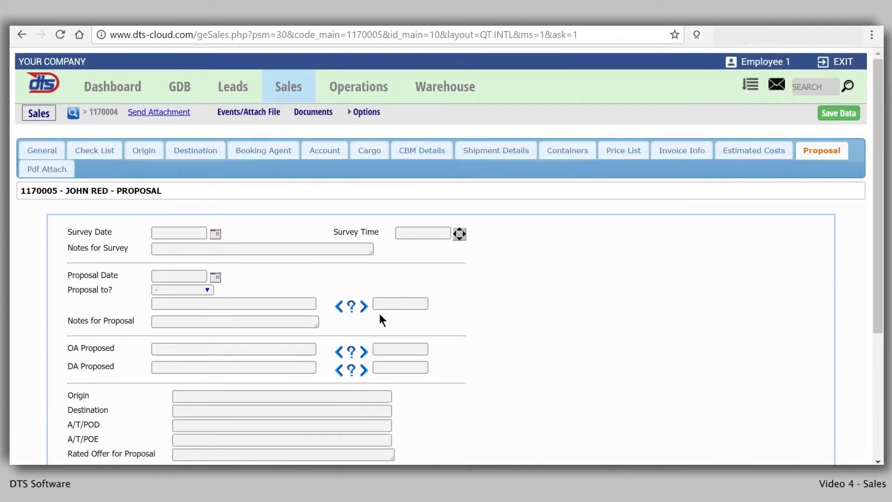
# - Generate the PROPOSAL - SEA document in DOC format, save it as temp_proposal_sea_eng.rtf, and open it for editing in Word
pyautogui.click(321, 120)
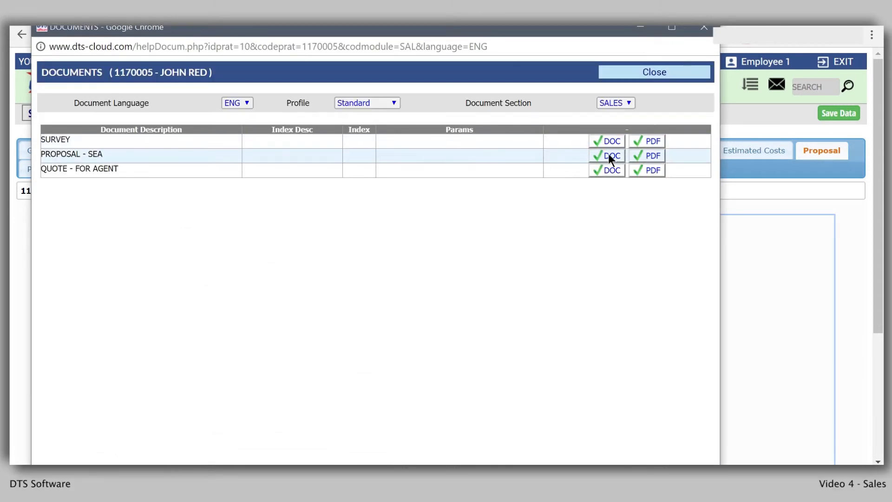
pyautogui.click(610, 157)
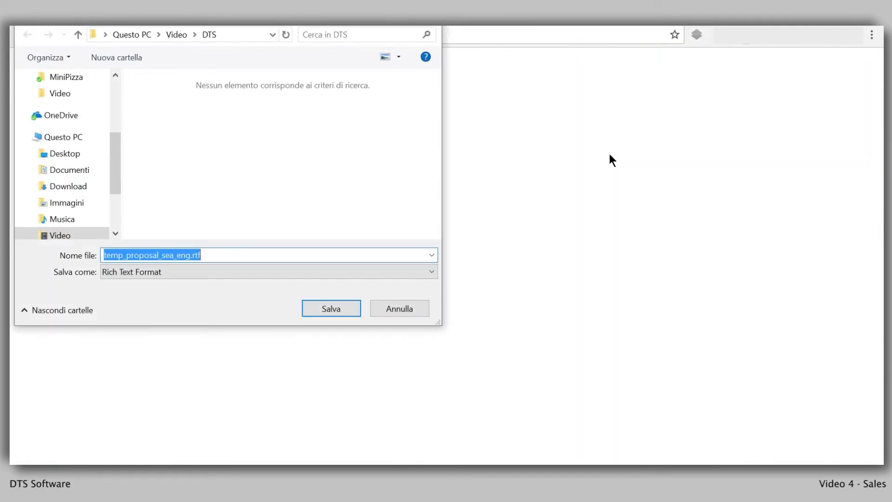
pyautogui.click(331, 308)
pyautogui.click(72, 452)
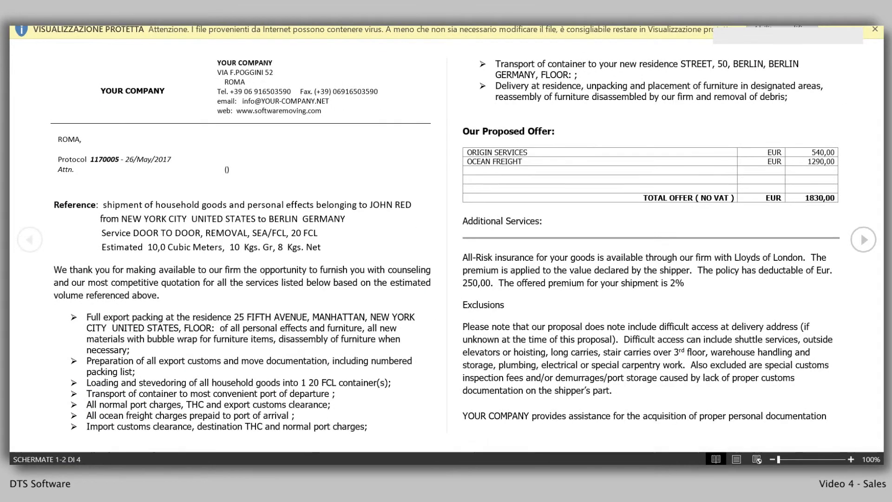
pyautogui.click(771, 29)
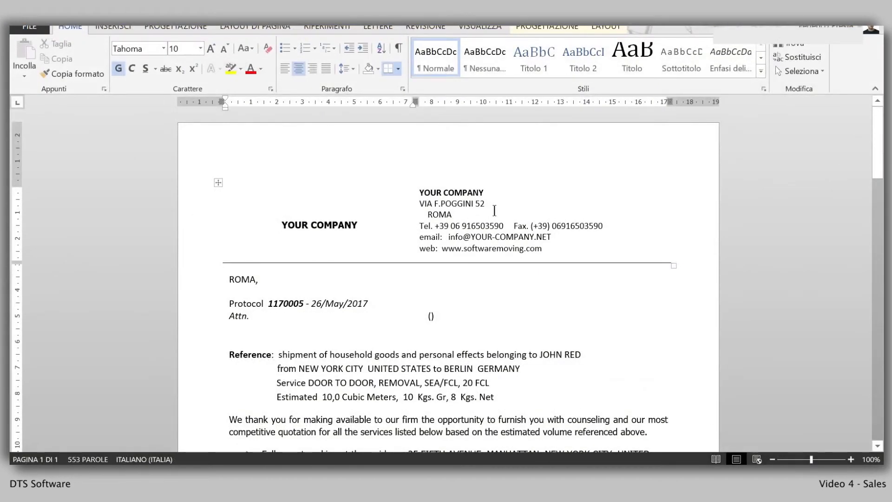
# - Review the generated proposal's shipment reference, listed services and proposed offer
pyautogui.scroll(-2, 494, 211)
pyautogui.scroll(-3, 445, 209)
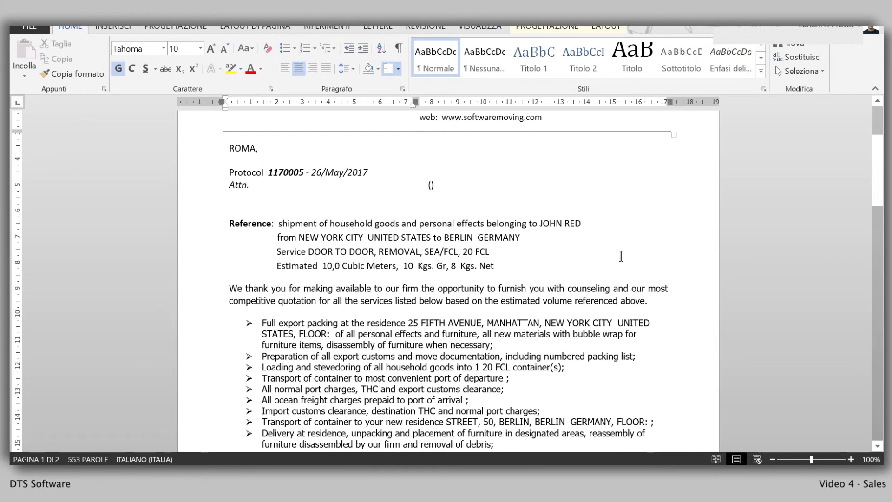
pyautogui.scroll(-3, 680, 252)
pyautogui.scroll(-4, 680, 252)
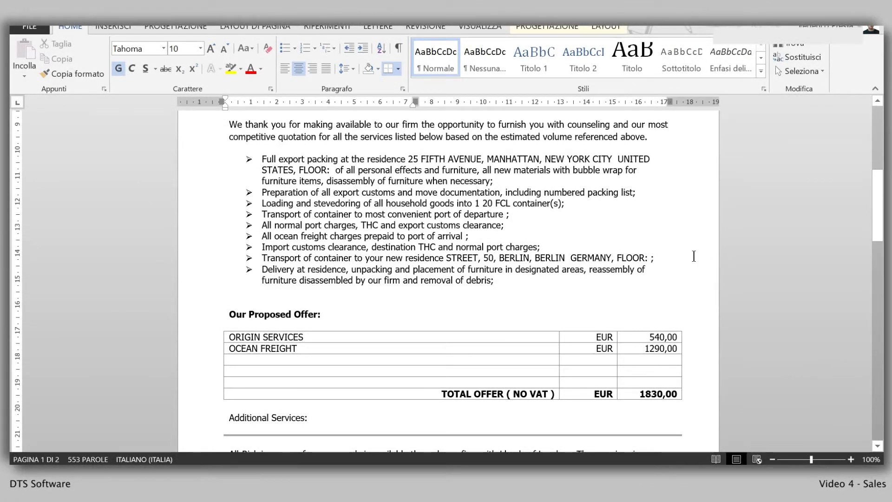
pyautogui.scroll(-5, 692, 258)
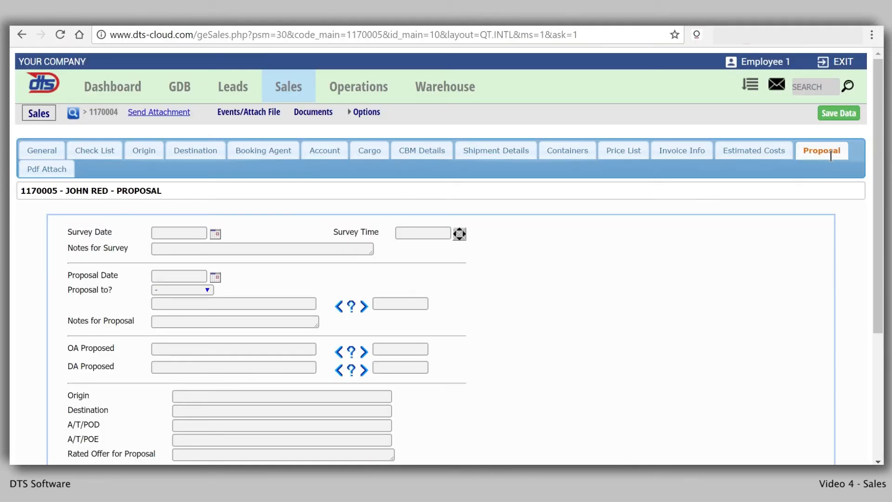
# - Switch back to the Sales module, open the same shipper's quote dated 05/05/2017 and view its additional options
pyautogui.click(73, 114)
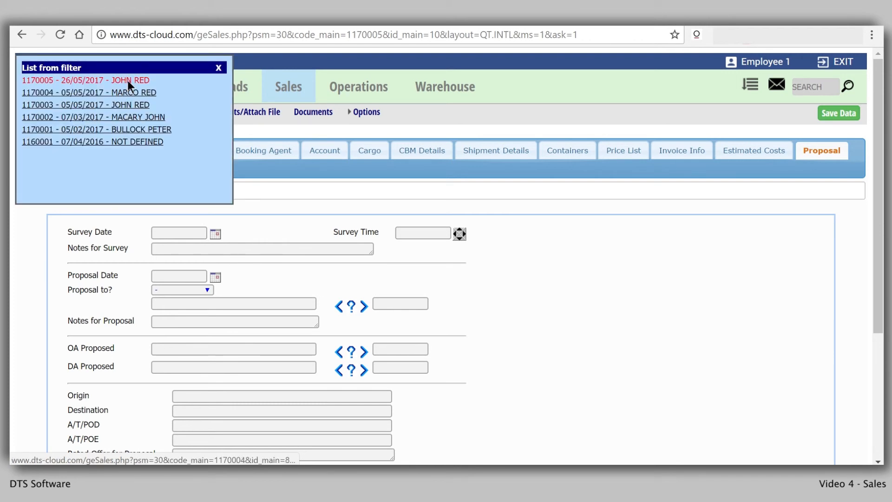
pyautogui.click(137, 106)
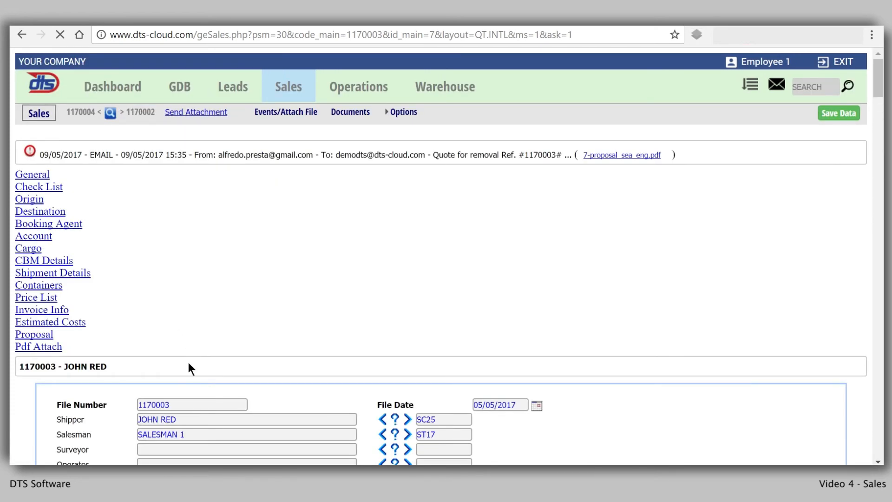
pyautogui.click(135, 115)
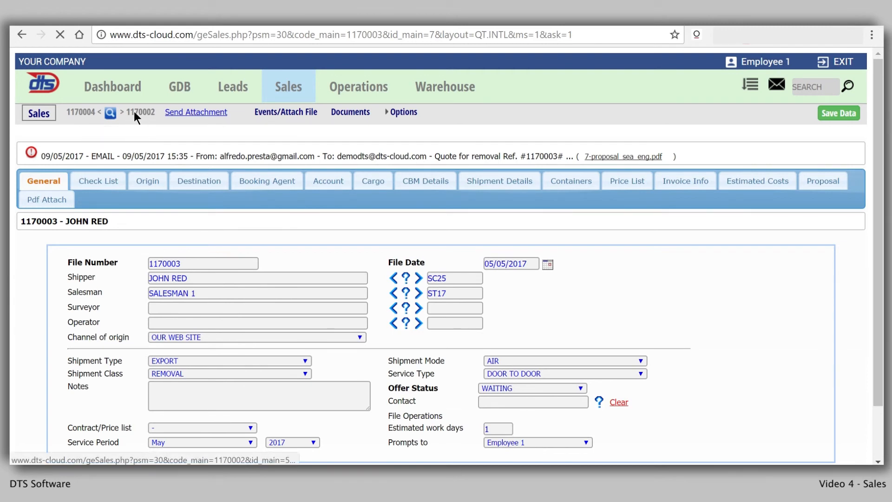
pyautogui.click(81, 115)
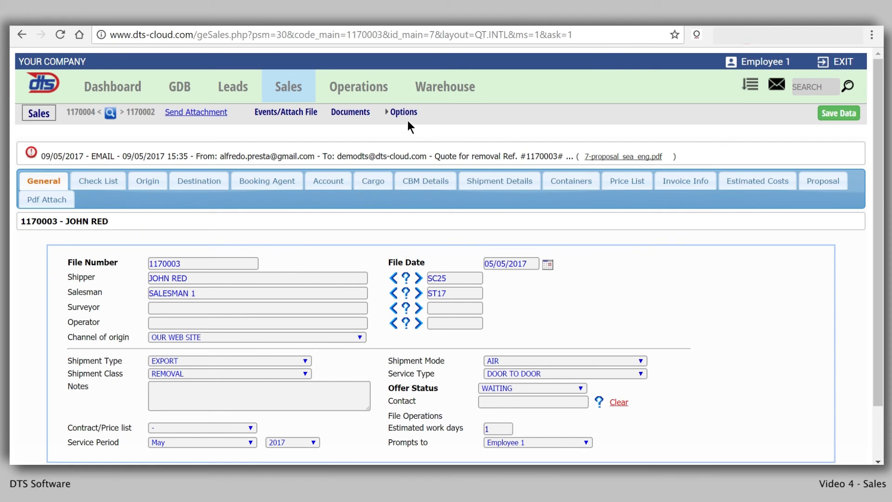
pyautogui.moveTo(389, 111)
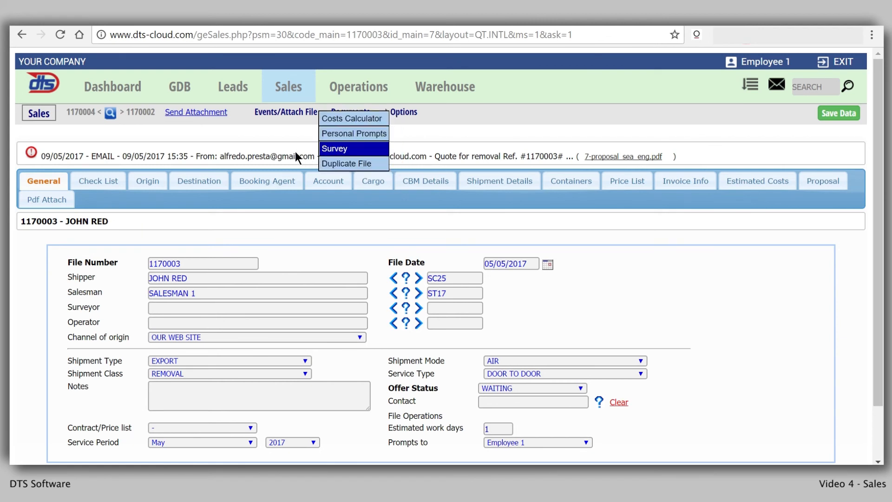